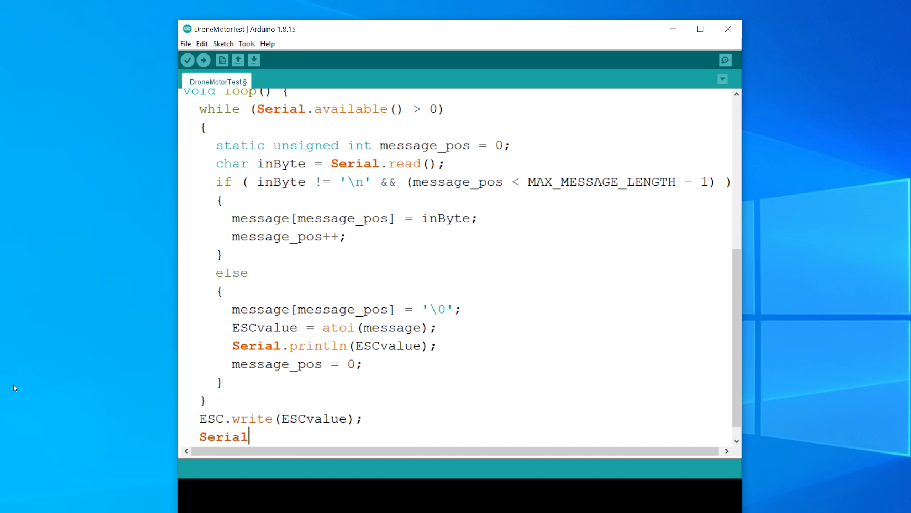
{"action": "type", "text": ";"}
Finish the loop's print lines for ESCvalue, a two-space spacer, and scale.read_average(5).
{"action": "key", "text": "Return"}
{"action": "type", "text": "Serial.print(\""}
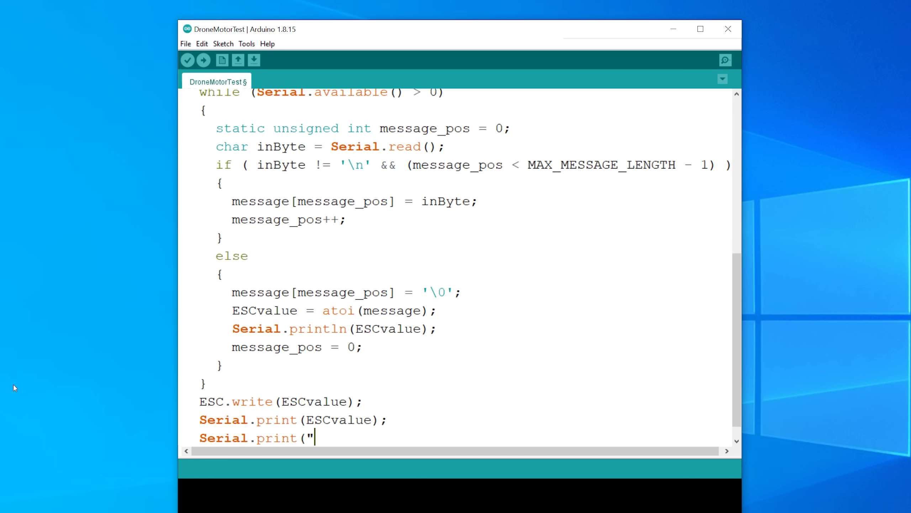
{"action": "type", "text": "  \");"}
{"action": "key", "text": "Return"}
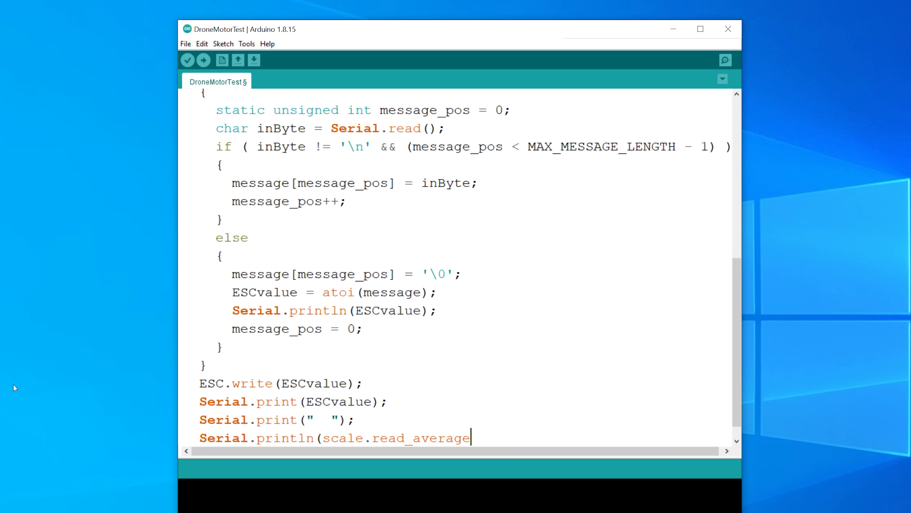
{"action": "key", "text": "Down"}
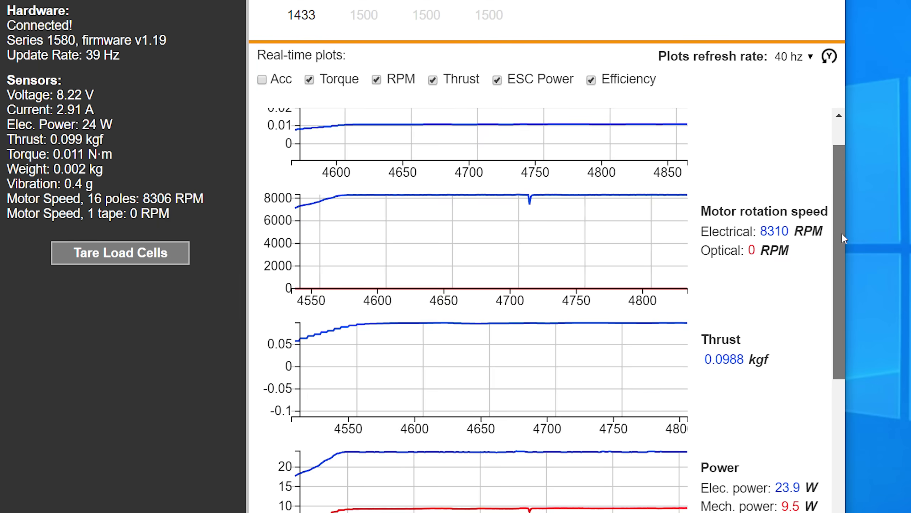
{"action": "left_click_drag", "start_coordinate": [841, 238], "coordinate": [843, 276]}
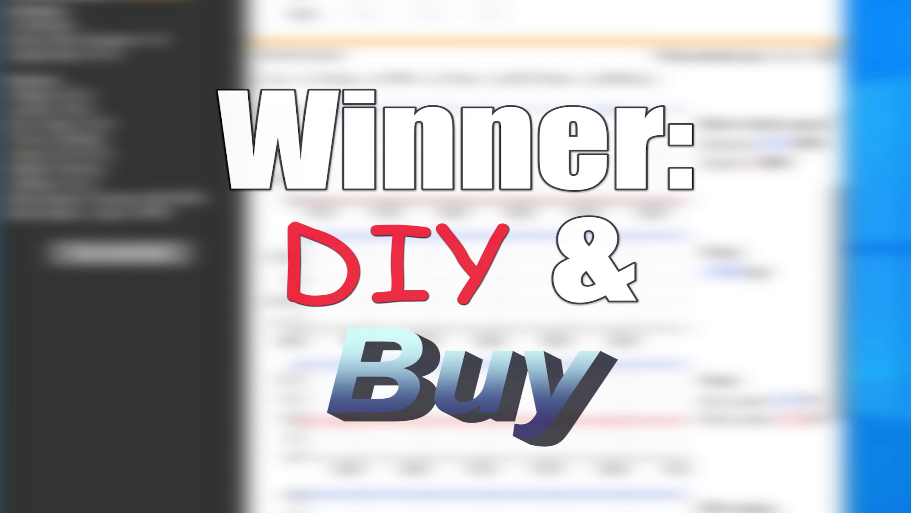
{"action": "scroll", "coordinate": [470, 286], "scroll_direction": "down", "scroll_amount": 3}
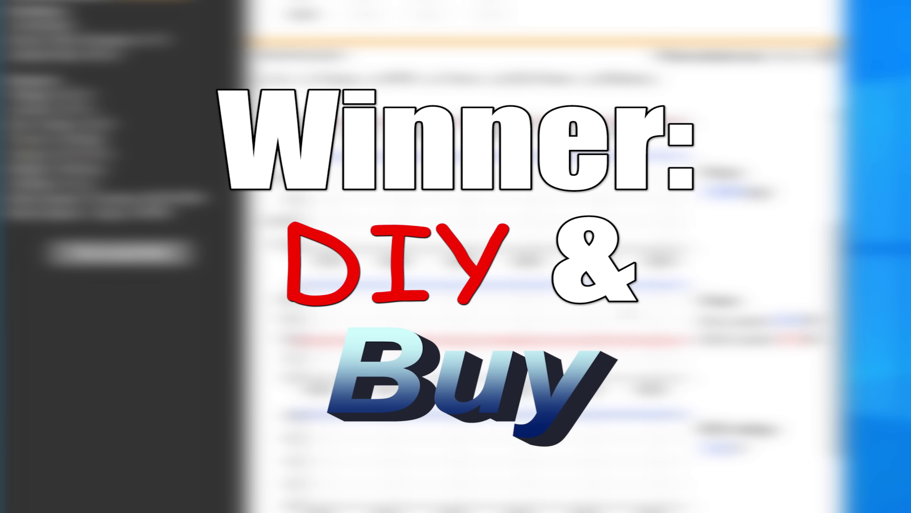